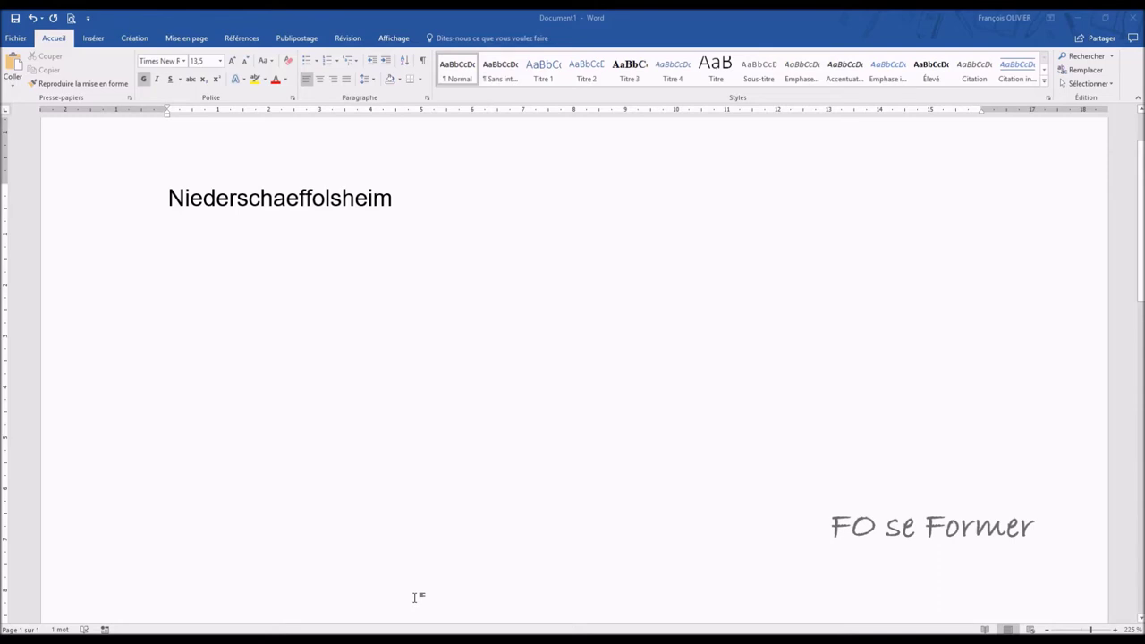
- Select the Niederschaeffolsheim paragraph and delete it, leaving the page blank
click(275, 193)
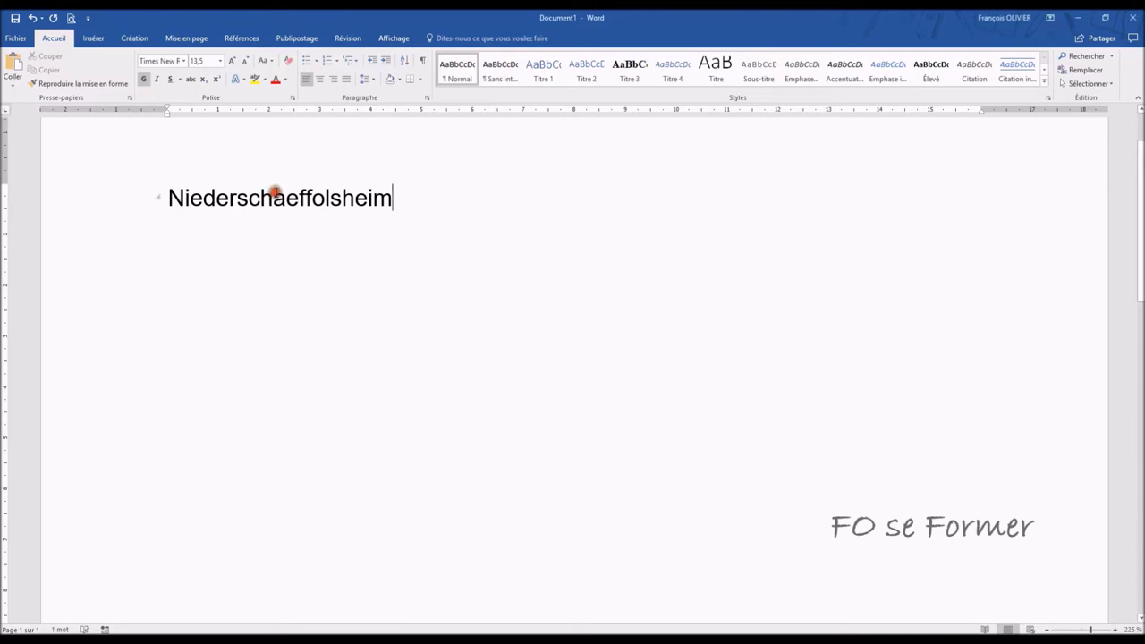
triple_click(275, 193)
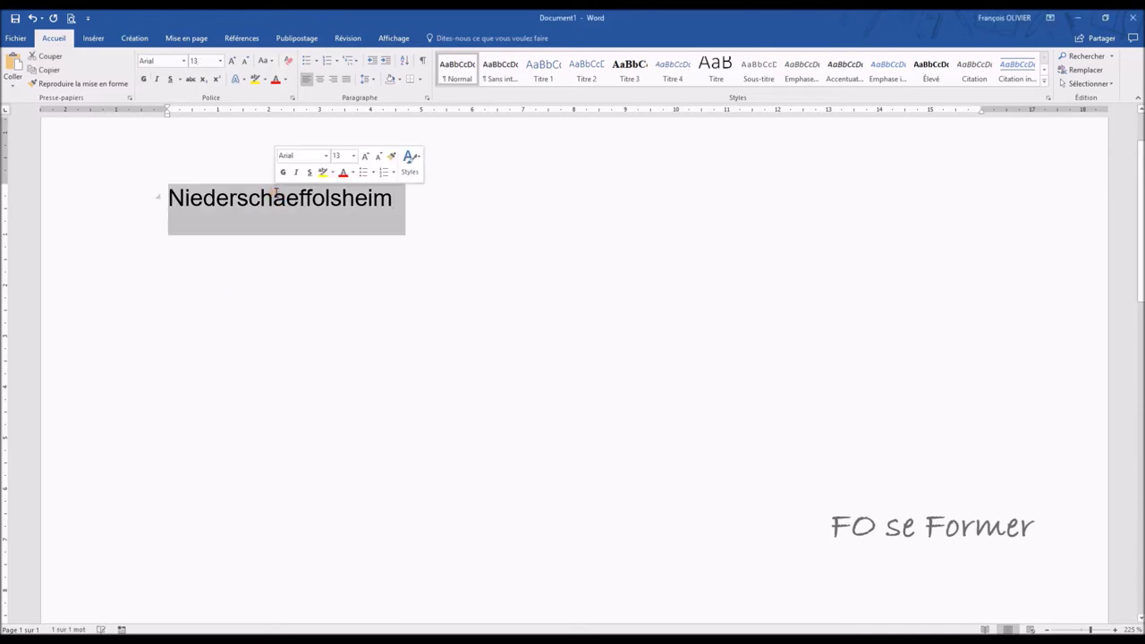
key(Delete)
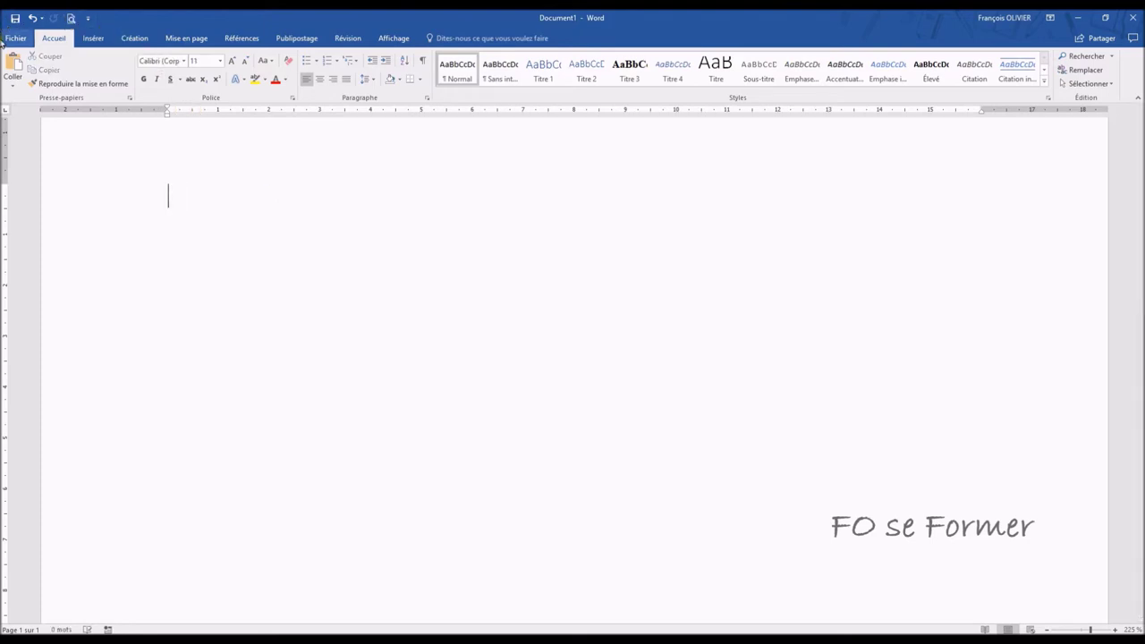
- Open the French AutoCorrect dialog from Word Options' Vérification page
click(16, 36)
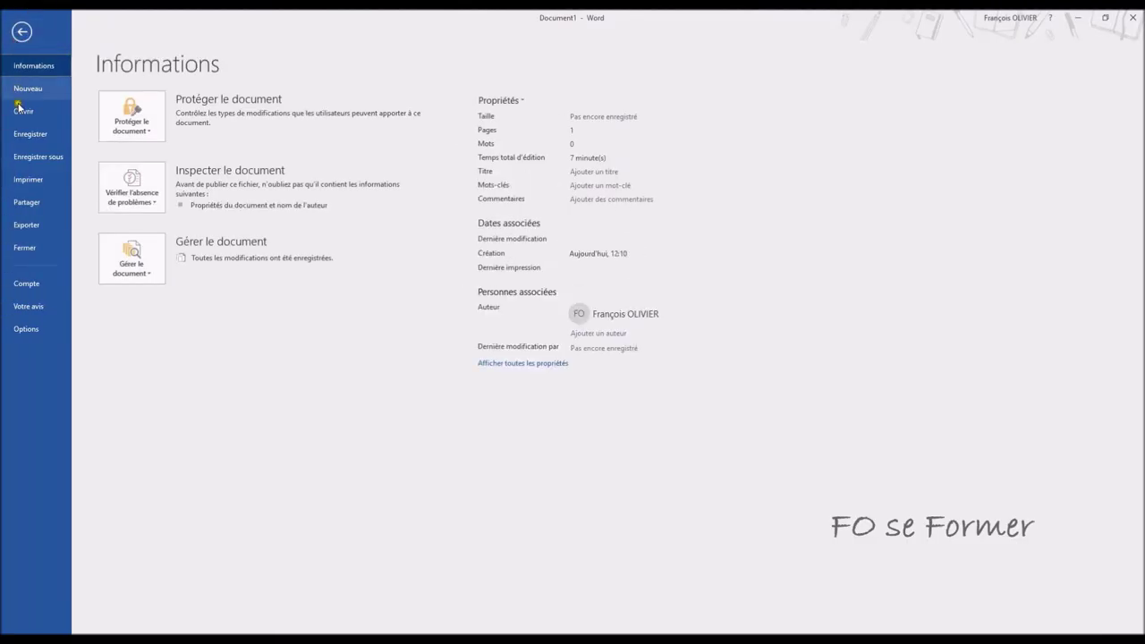
click(29, 329)
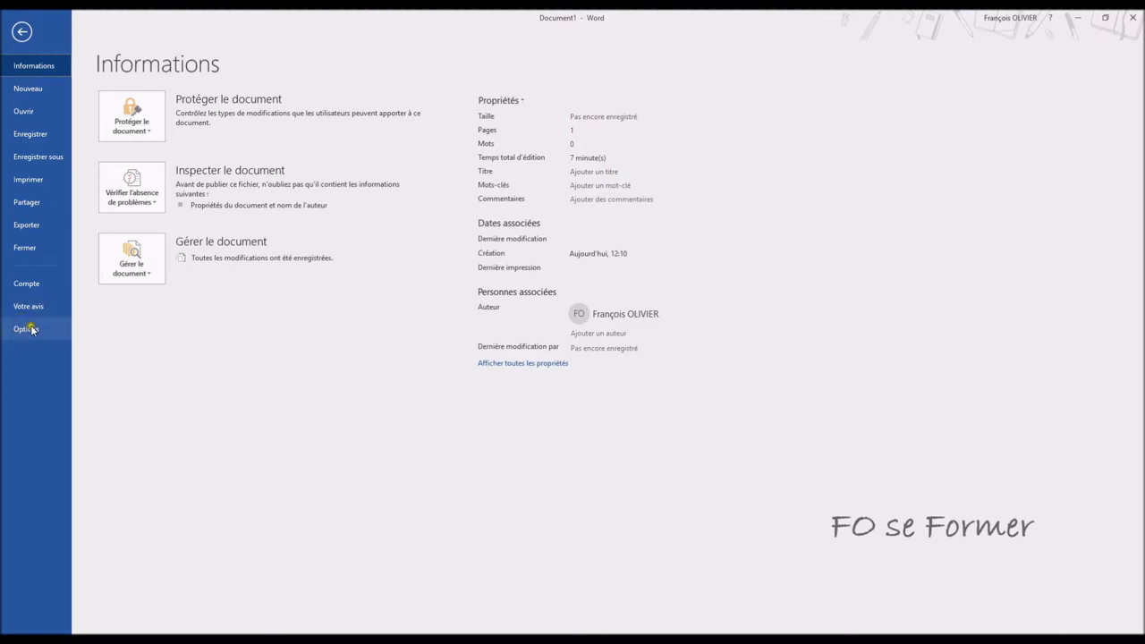
click(33, 331)
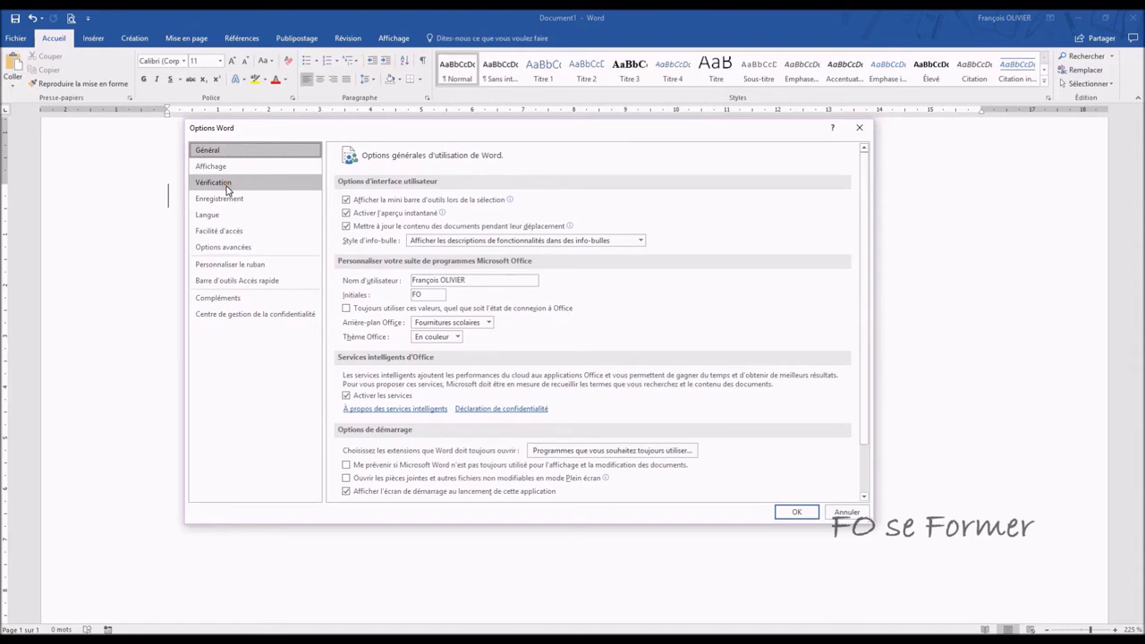
click(228, 187)
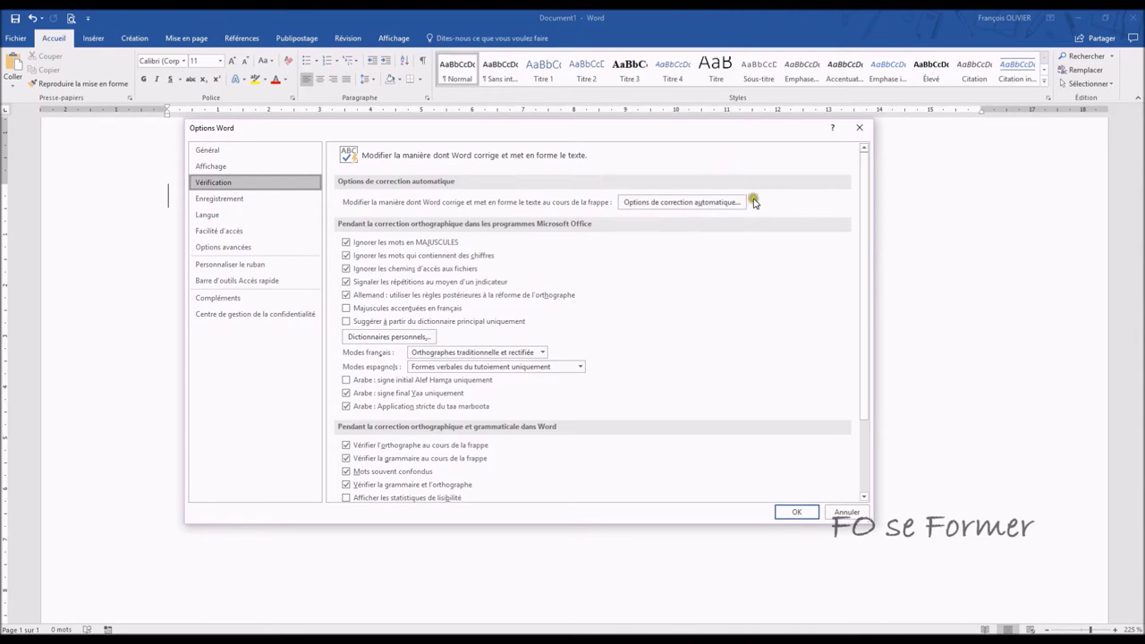
click(667, 205)
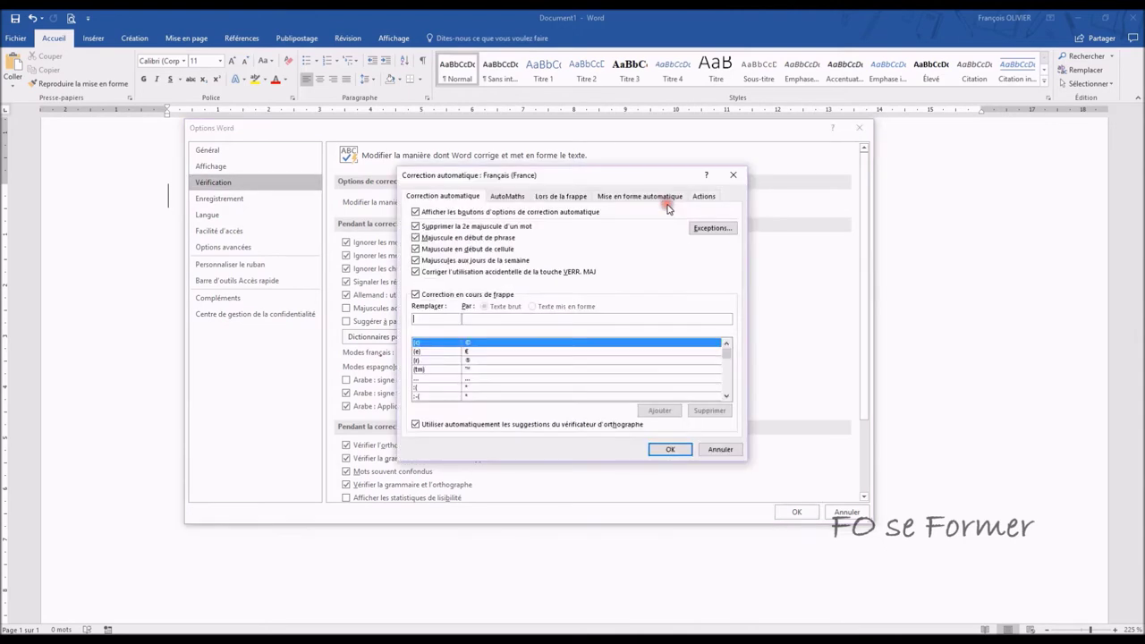
- Add an AutoCorrect entry replacing 'xyz' with 'Niederschaeffolsheim'
click(445, 317)
text(xyz)
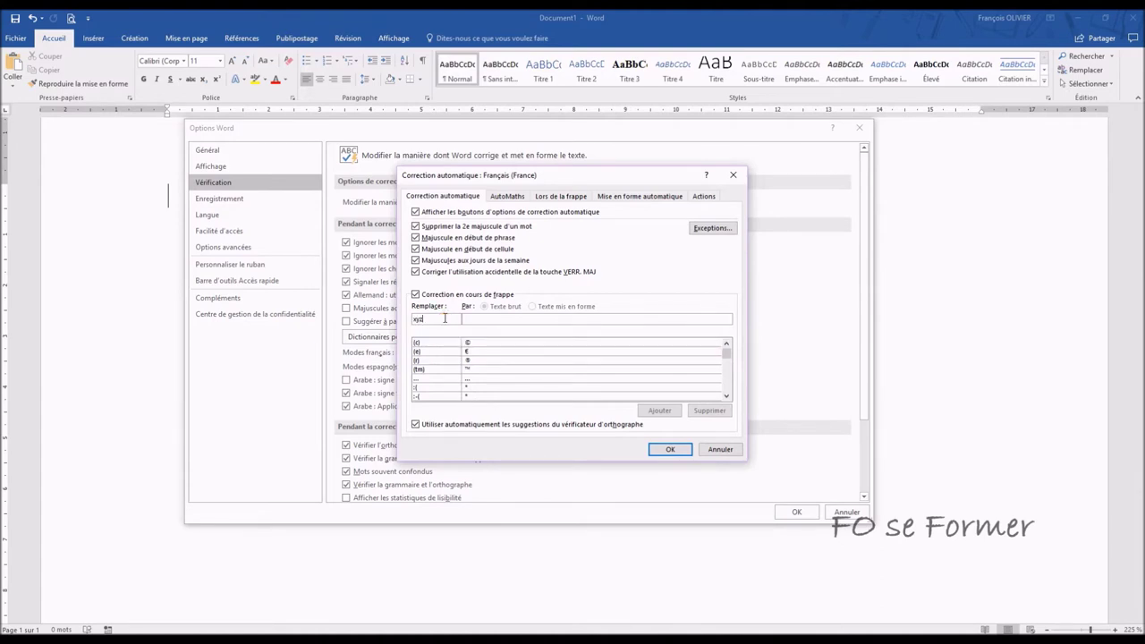
click(471, 321)
text(Niederschaeffolsheim)
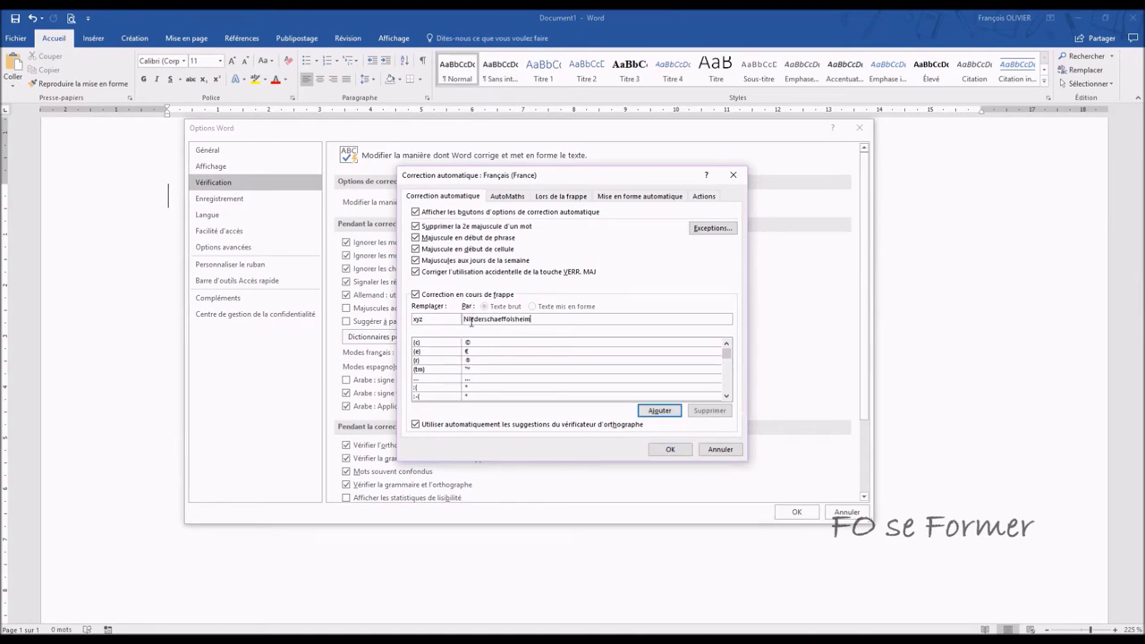
click(660, 411)
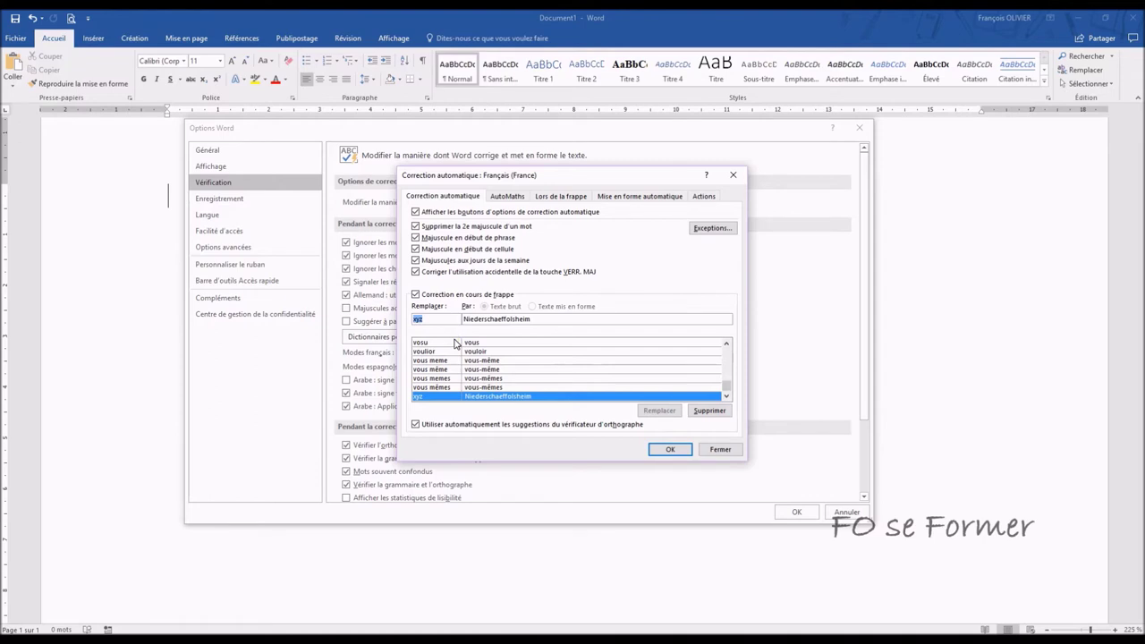
- Add an AutoCorrect entry replacing 'xxx' with 'bonjour, ça va ???'
text(xxx)
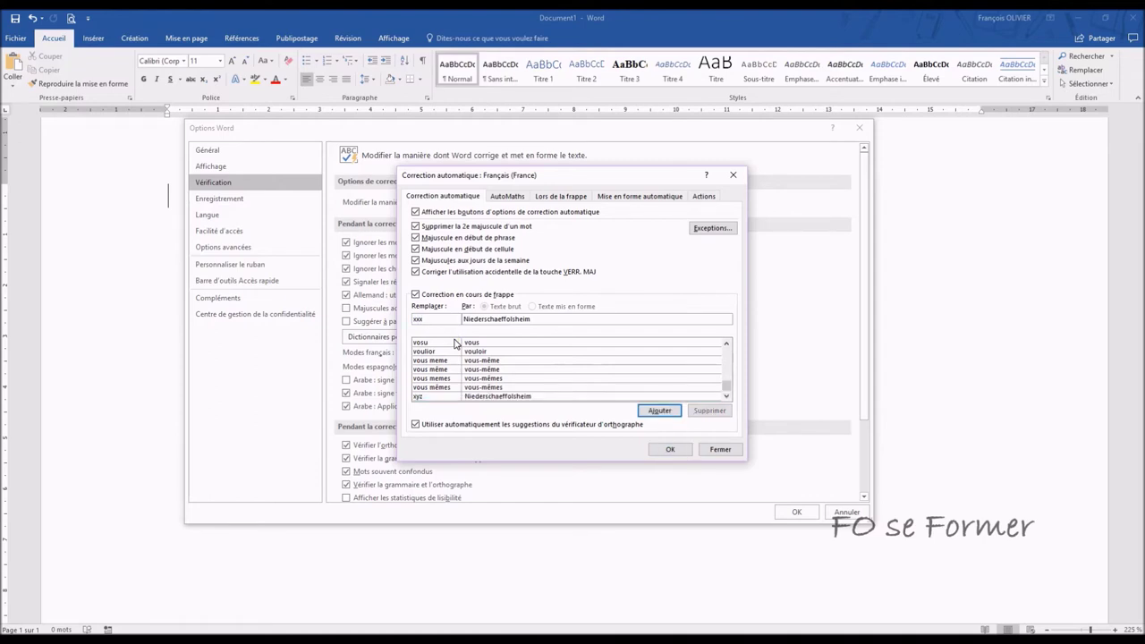
key(Tab)
text(bonjour,)
text( ca)
click(641, 412)
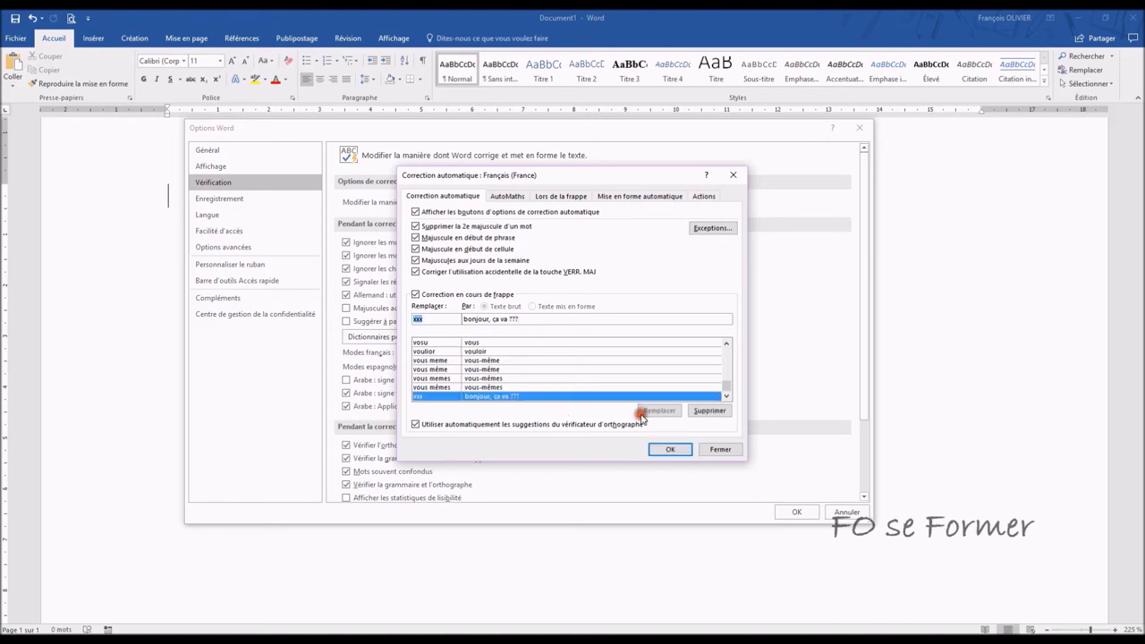
- Confirm and close the AutoCorrect and Word Options dialogs
click(669, 450)
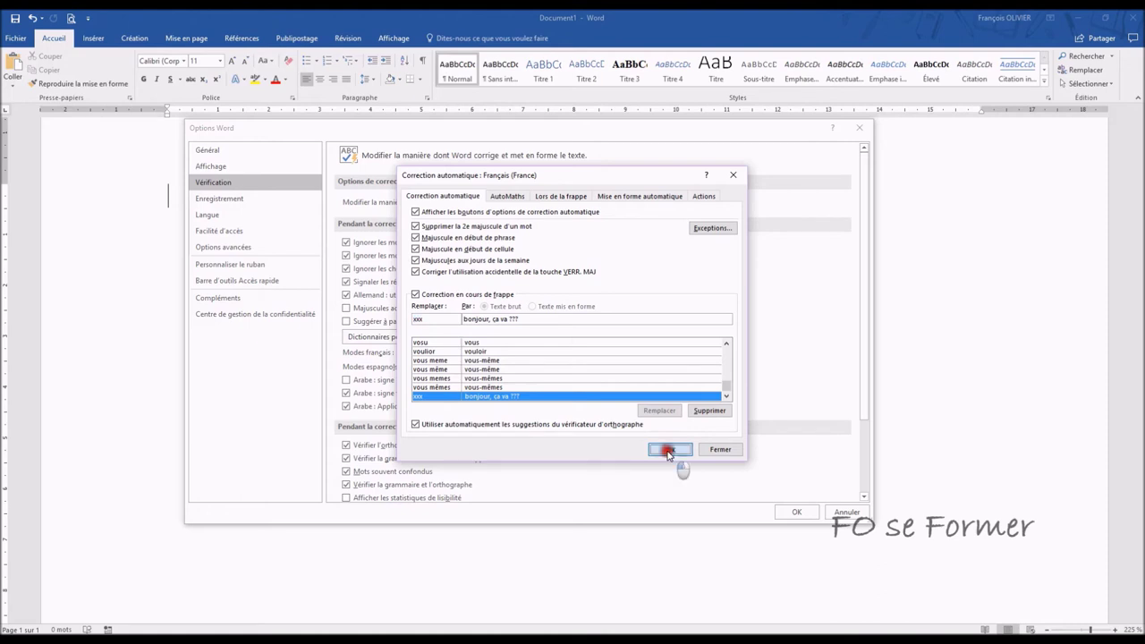
click(808, 516)
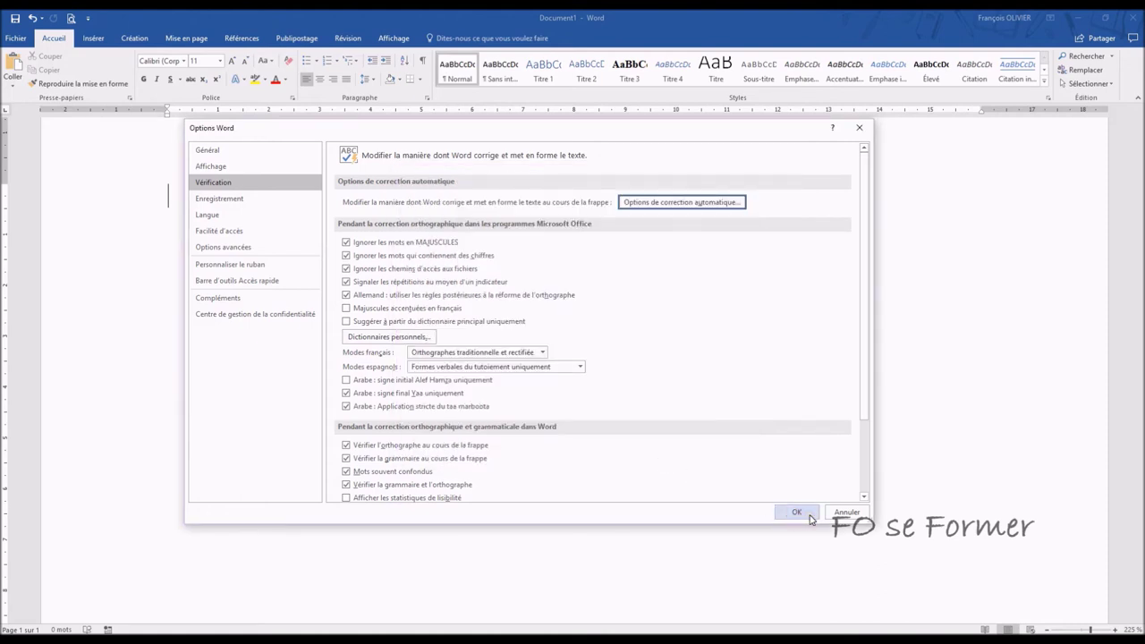
click(797, 513)
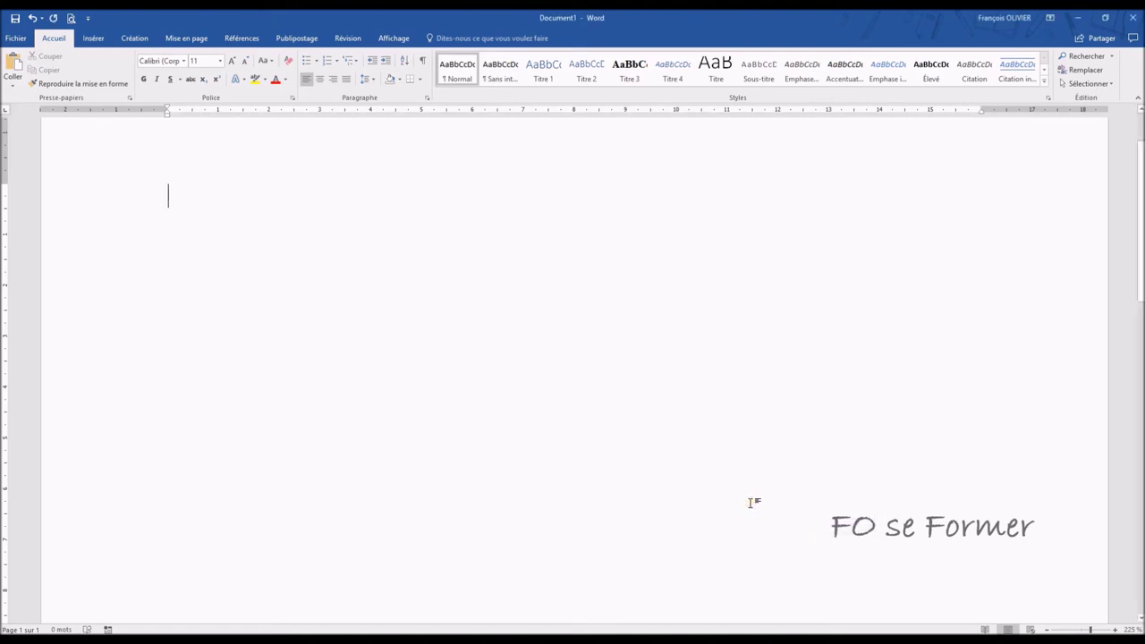
- Type 'xyz xxx' to check both expansions, then erase and retest the xxx greeting
text(xyz)
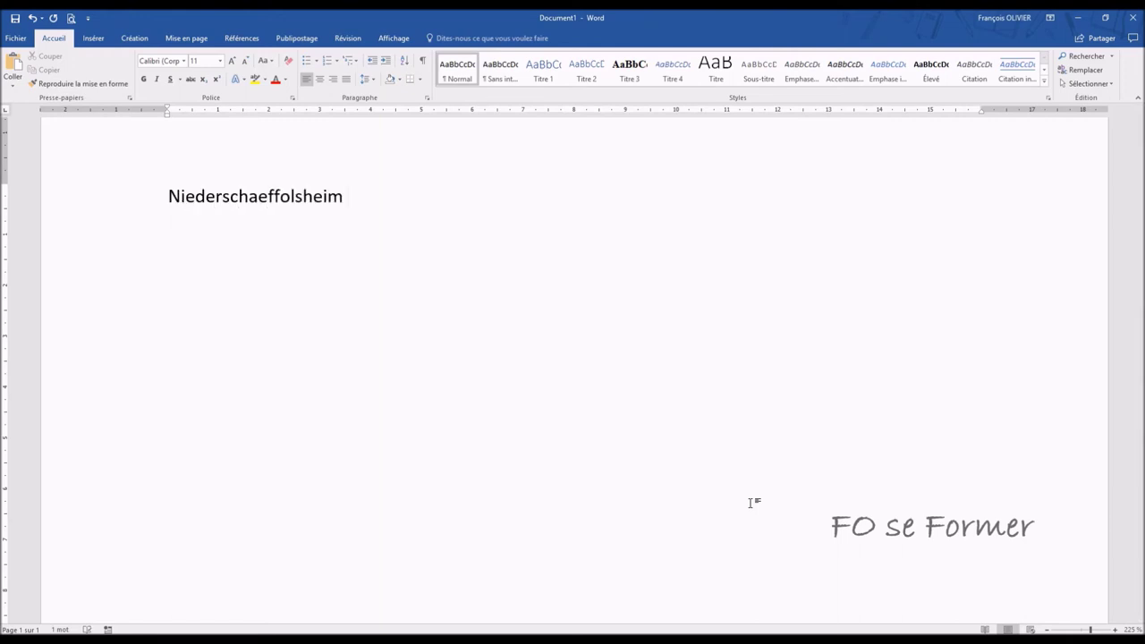
text( xxx)
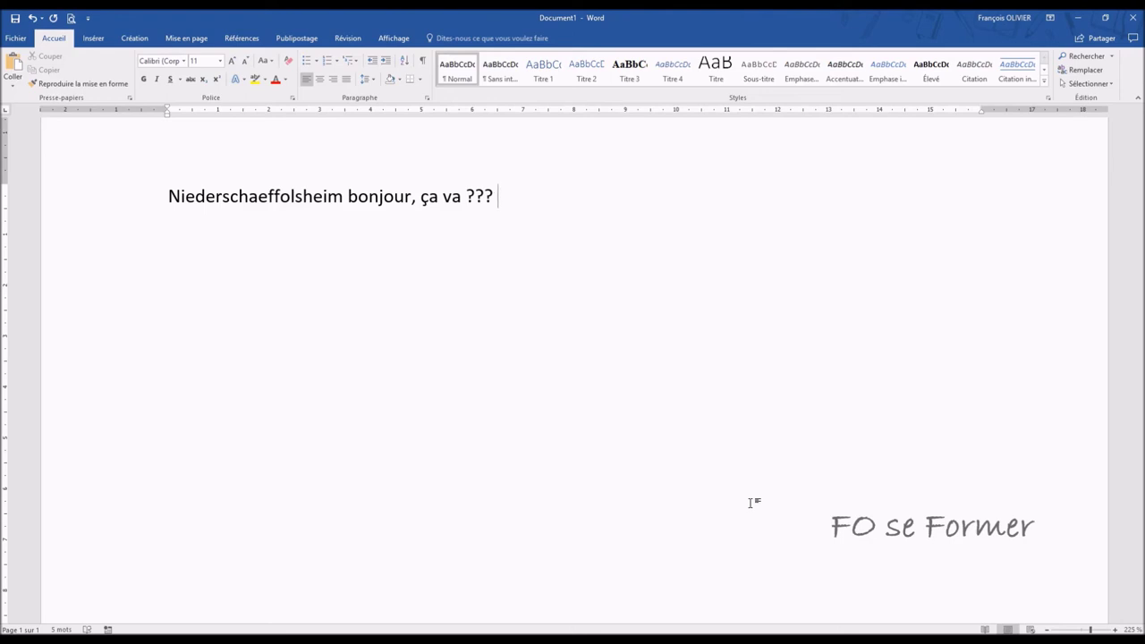
key(BackSpace)
key(BackSpace)
key(BackSpace)
key(BackSpace)
key(BackSpace)
key(BackSpace)
key(BackSpace)
key(BackSpace)
key(BackSpace)
key(BackSpace)
key(BackSpace)
key(BackSpace)
key(BackSpace)
key(BackSpace)
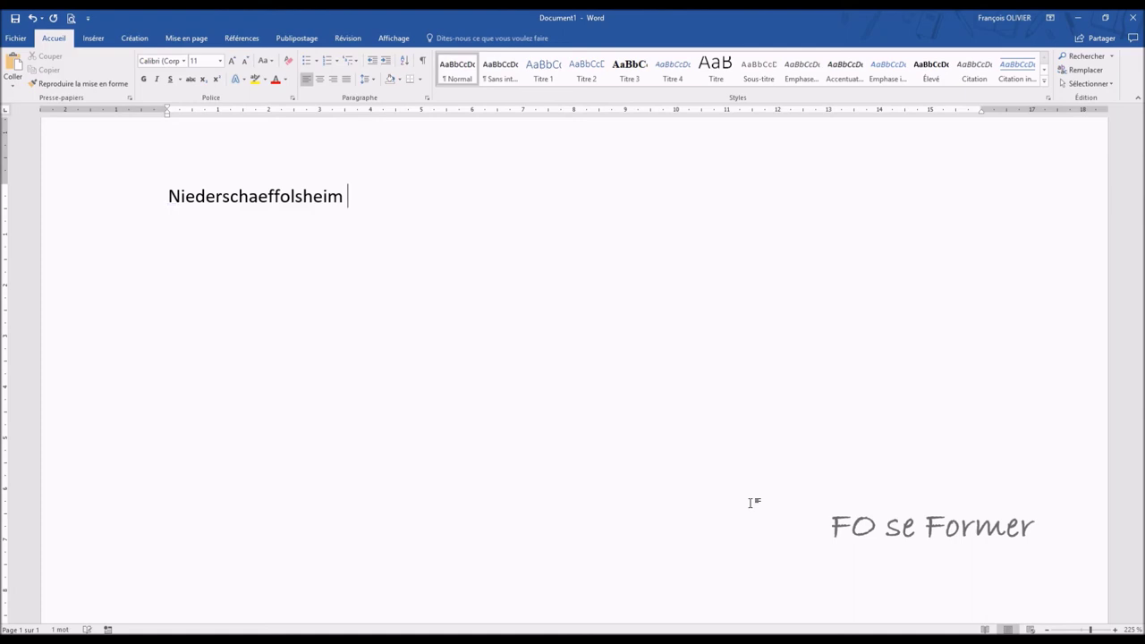
text(xxx)
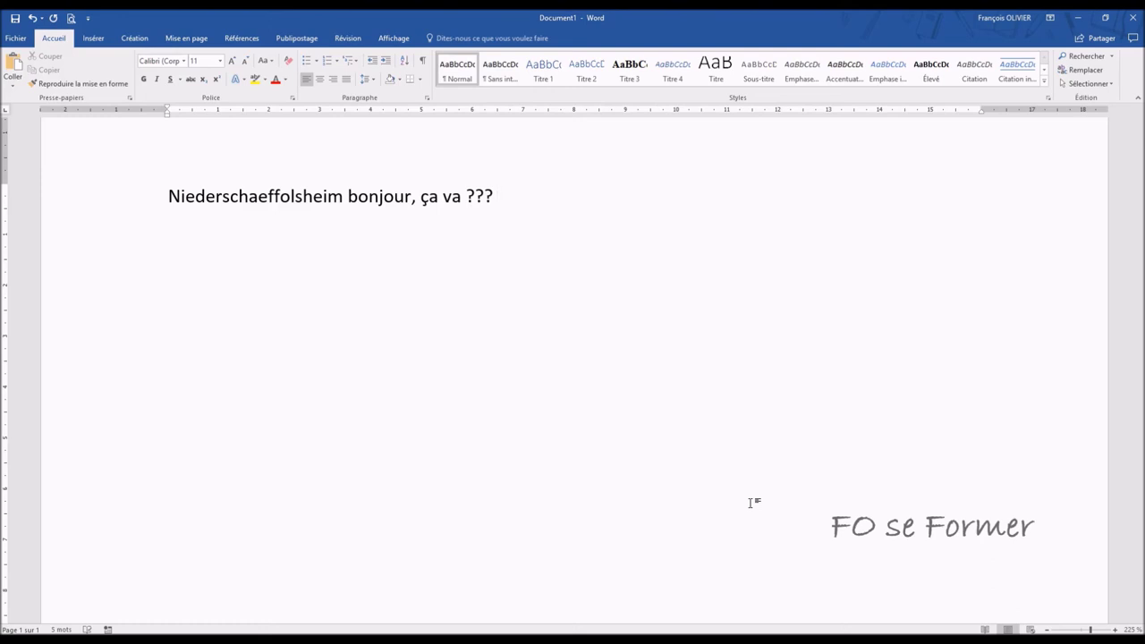
key(ctrl+BackSpace)
key(ctrl+BackSpace)
key(ctrl+BackSpace)
- Test capitalised triggers: 'Xxx' gives 'Bonjour, ça va ???', then erase it and type 'XXX'
key(BackSpace)
key(BackSpace)
key(BackSpace)
key(BackSpace)
key(BackSpace)
key(BackSpace)
key(BackSpace)
key(BackSpace)
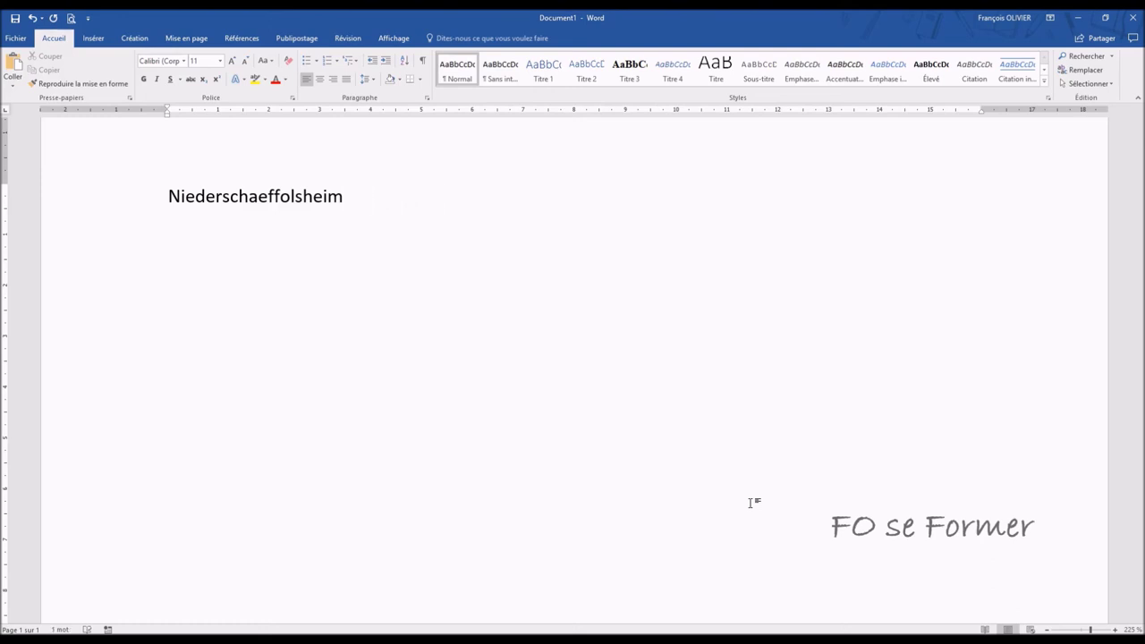
text(X)
text(xx)
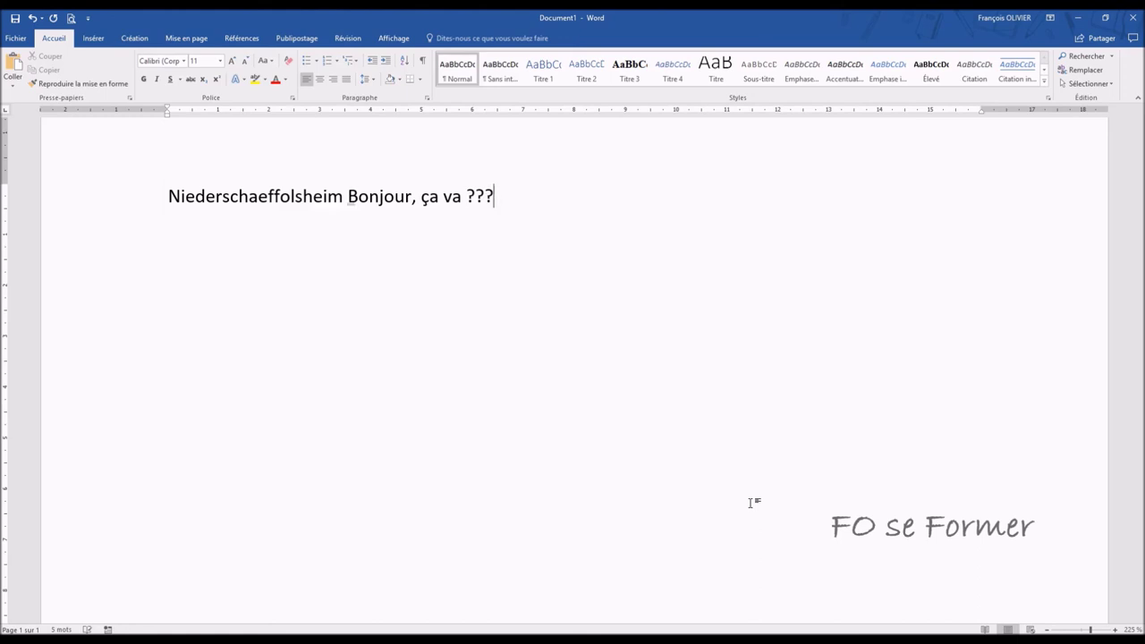
key(BackSpace)
key(BackSpace)
key(BackSpace)
key(BackSpace)
key(BackSpace)
key(BackSpace)
key(BackSpace)
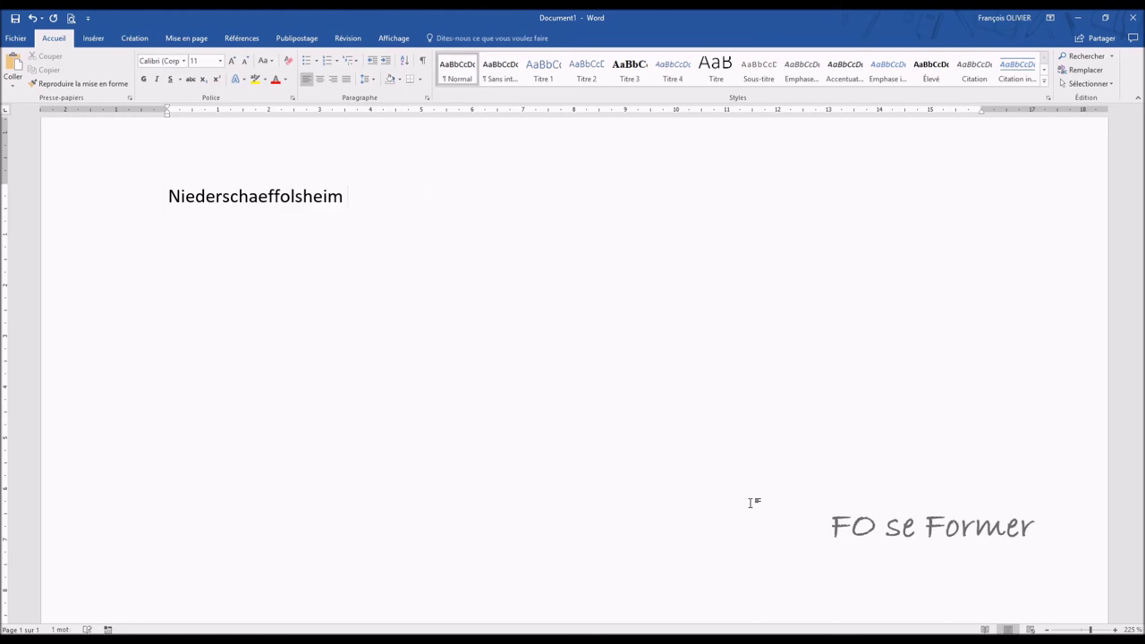
text(XXX)
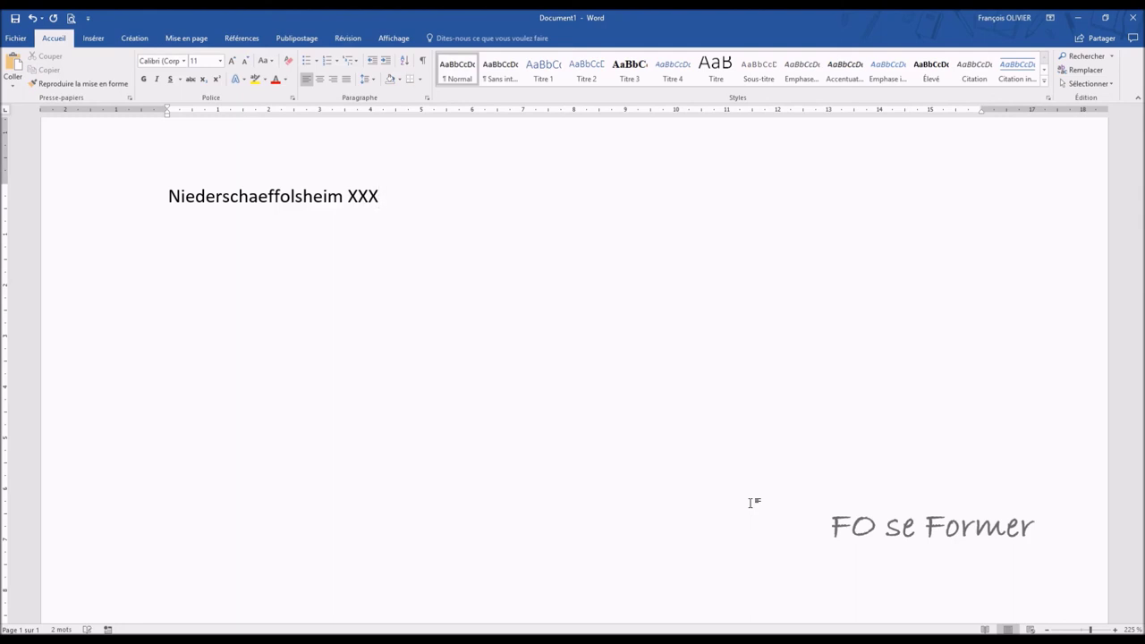